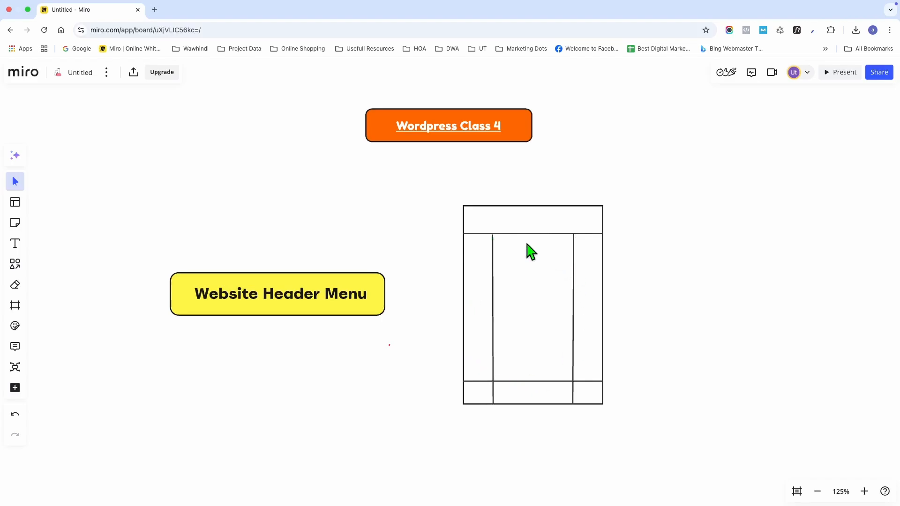
Step: Label the page diagram's upper band "Header" and lower band "footer" in red pen, with arrows and underlines
left_click(15, 285)
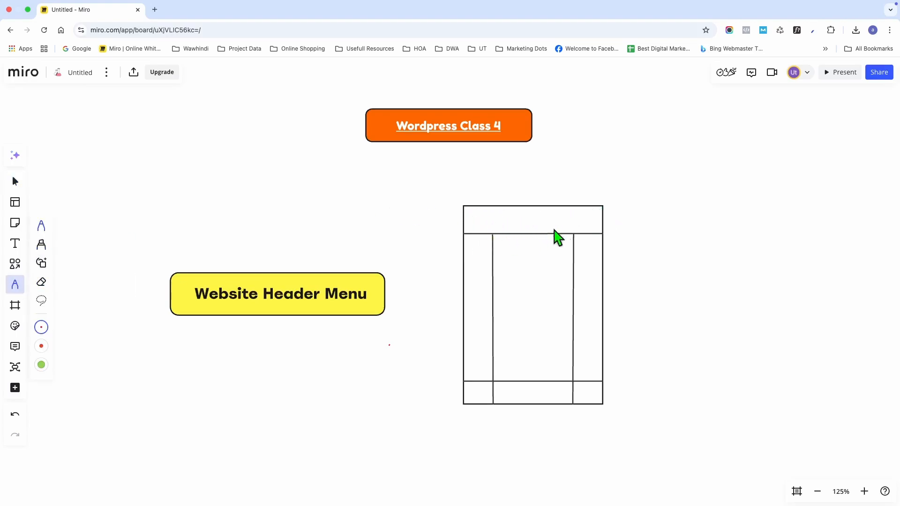
mouse_move(626, 219)
left_mouse_down()
mouse_move(594, 220)
mouse_move(687, 223)
left_mouse_up()
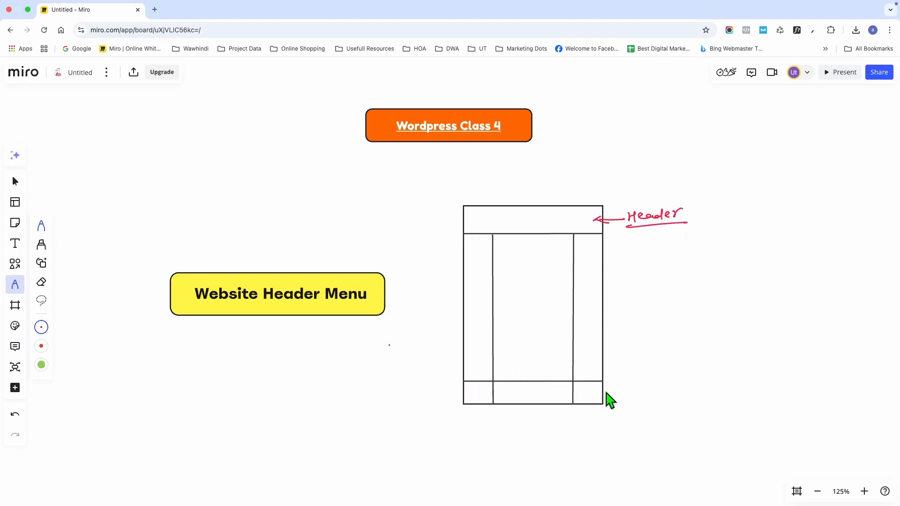
left_click_drag(600, 392, 624, 389)
mouse_move(631, 394)
left_mouse_down()
mouse_move(637, 380)
mouse_move(660, 389)
mouse_move(671, 382)
left_mouse_up()
left_click_drag(628, 405, 668, 399)
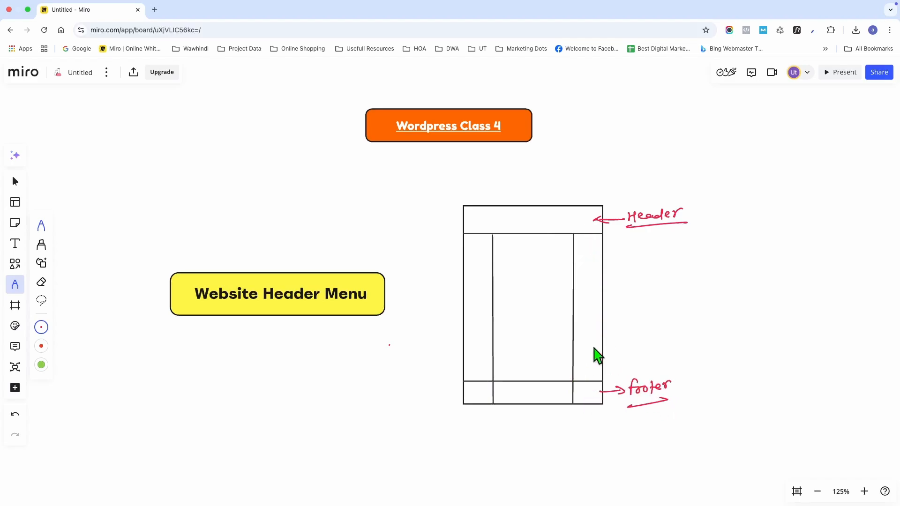
Step: Label the diagram's side columns "R.H. Sidebar" and "L.H. Sidebar" with arrows, and write an underlined "Body" in the central area
mouse_move(621, 315)
left_mouse_down()
mouse_move(594, 316)
mouse_move(687, 305)
mouse_move(698, 293)
left_mouse_up()
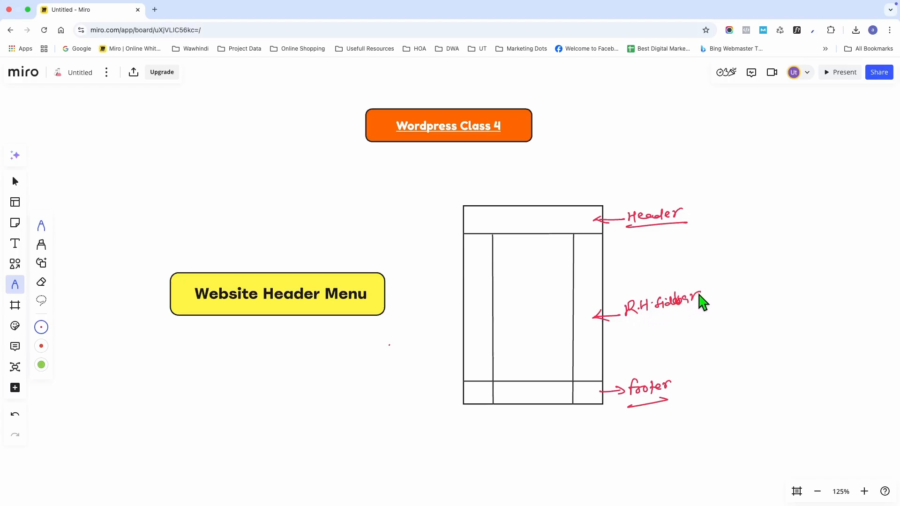
mouse_move(475, 320)
left_mouse_down()
mouse_move(448, 327)
mouse_move(458, 329)
left_mouse_up()
left_click_drag(391, 348, 443, 328)
left_click_drag(424, 345, 445, 341)
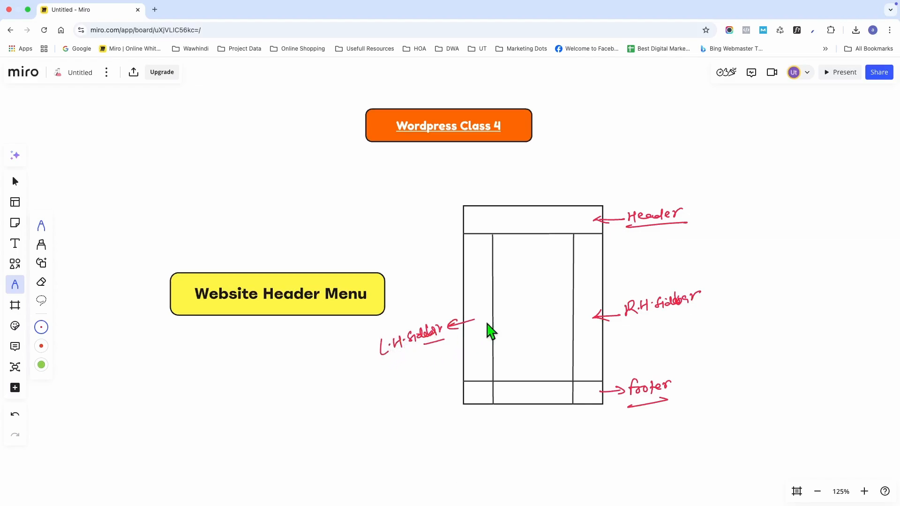
mouse_move(514, 262)
left_mouse_down()
mouse_move(515, 277)
mouse_move(553, 276)
left_mouse_up()
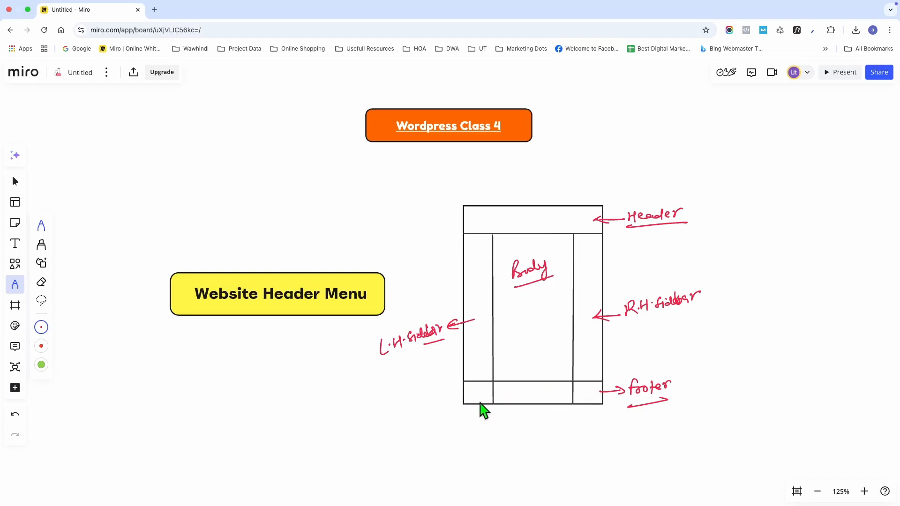
Step: Draw arrows to the three footer sections of the diagram and number them 1, 2 and 3
mouse_move(474, 411)
left_mouse_down()
mouse_move(485, 409)
mouse_move(477, 420)
left_mouse_up()
mouse_move(538, 403)
left_mouse_down()
mouse_move(539, 414)
mouse_move(589, 401)
mouse_move(594, 409)
left_mouse_up()
left_click_drag(467, 427, 467, 438)
left_click_drag(538, 426, 586, 435)
Step: Link the underlined "Header Menu" box to the diagram's header with an arrow and annotate the header with a circled "Imp Pages"
left_click_drag(263, 305, 353, 306)
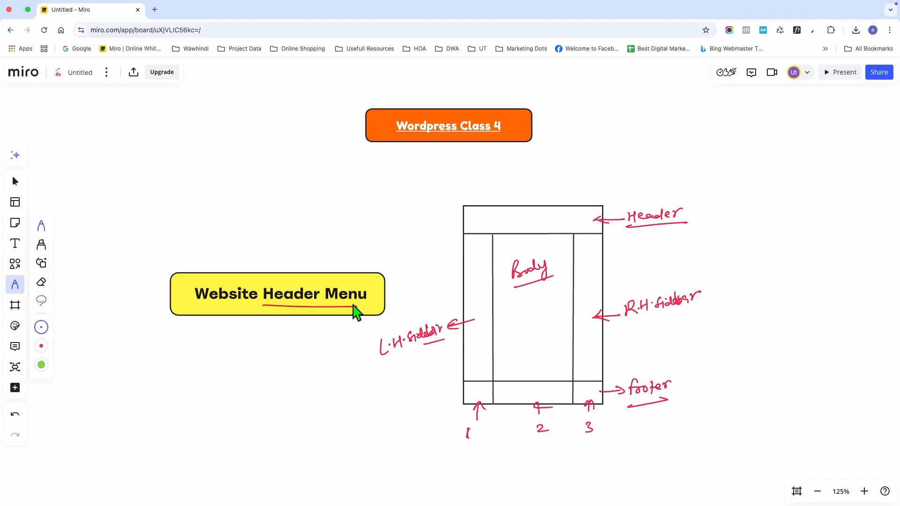
mouse_move(382, 274)
left_mouse_down()
mouse_move(460, 217)
mouse_move(455, 222)
left_mouse_up()
mouse_move(595, 211)
left_mouse_down()
mouse_move(641, 186)
mouse_move(668, 184)
mouse_move(673, 164)
mouse_move(688, 183)
mouse_move(703, 166)
mouse_move(720, 181)
mouse_move(736, 177)
mouse_move(677, 152)
mouse_move(682, 187)
left_mouse_up()
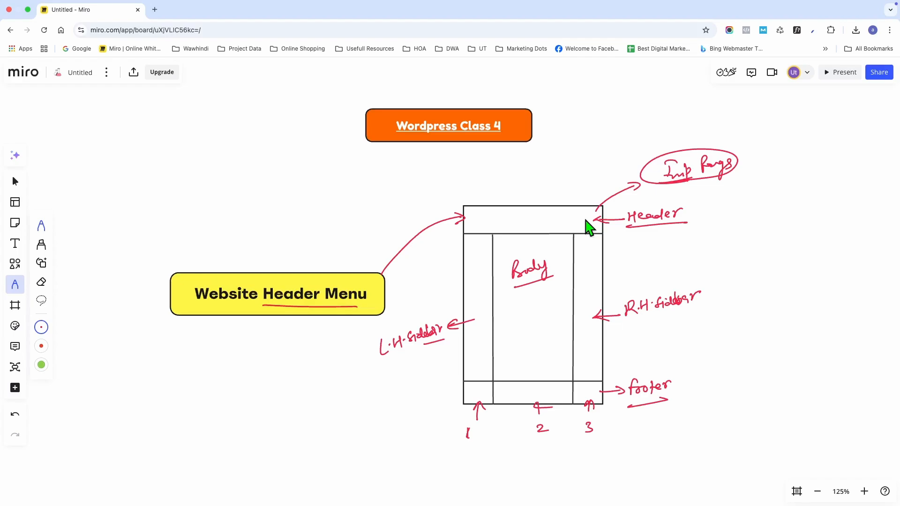
Step: Open the WordPress admin dashboard at dvlyfestyle.com/wp-admin in a new browser tab
left_click(156, 9)
left_click(271, 30)
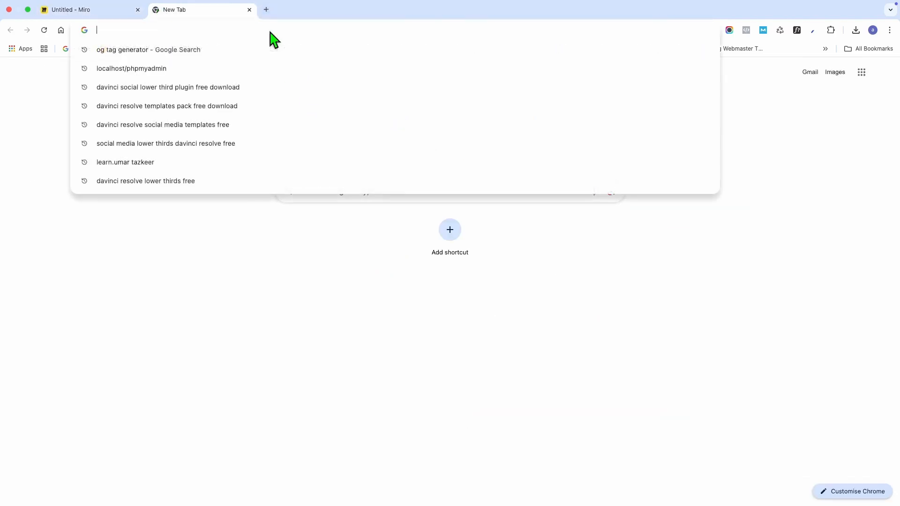
type("dv")
key("Return")
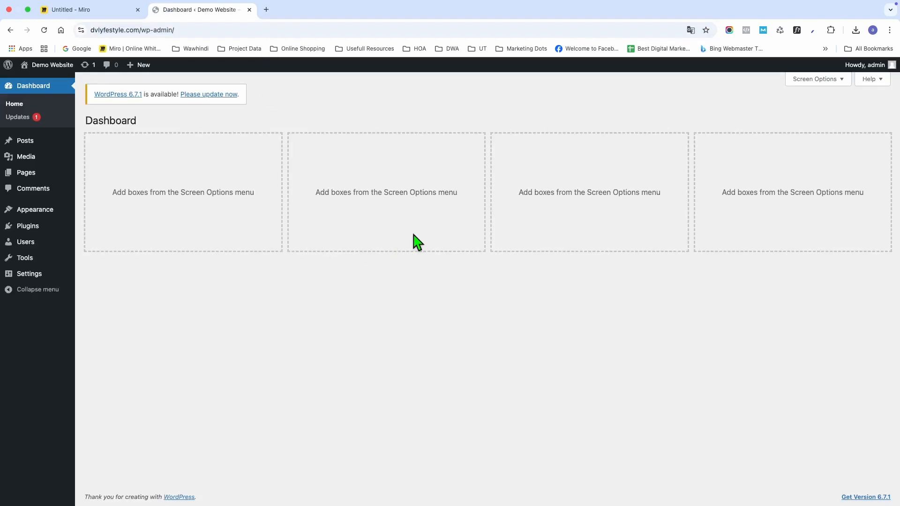
Step: Install the GeneratePress theme from the popular themes and activate it on the site
mouse_move(35, 212)
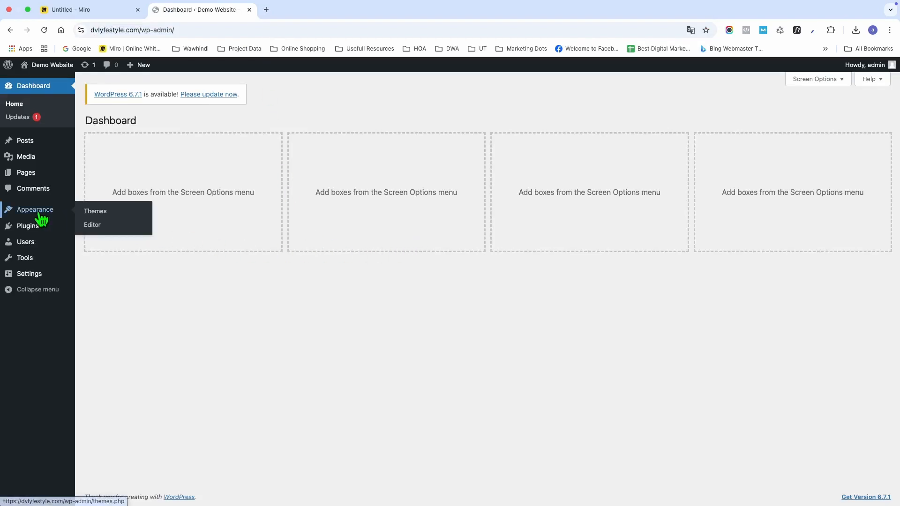
left_click(95, 213)
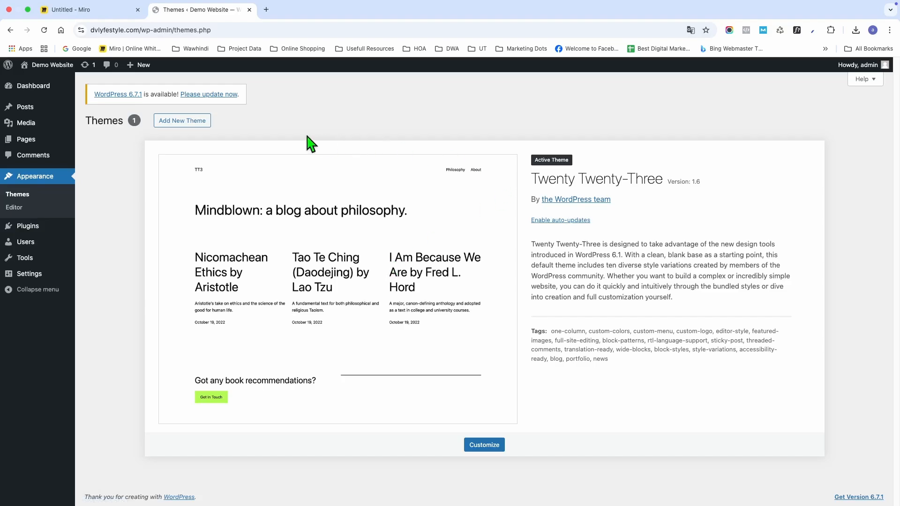
left_click(181, 122)
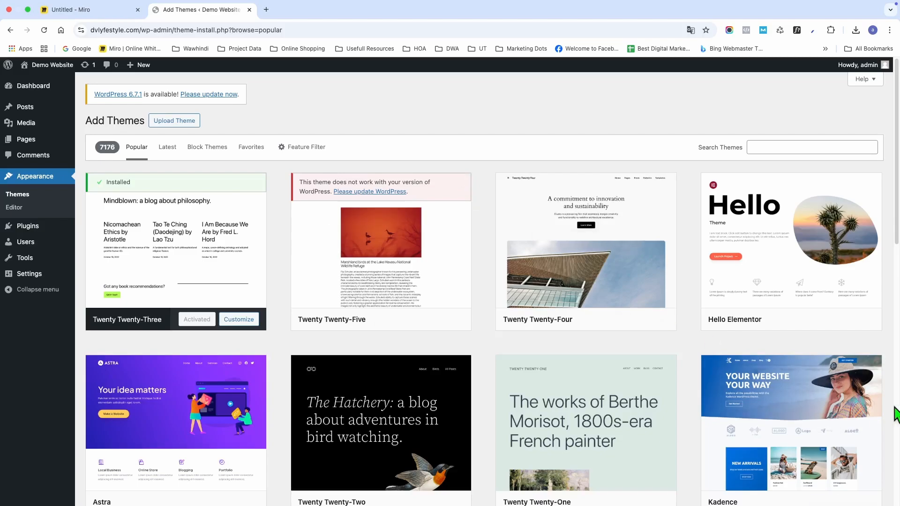
scroll(823, 358, "down", 5)
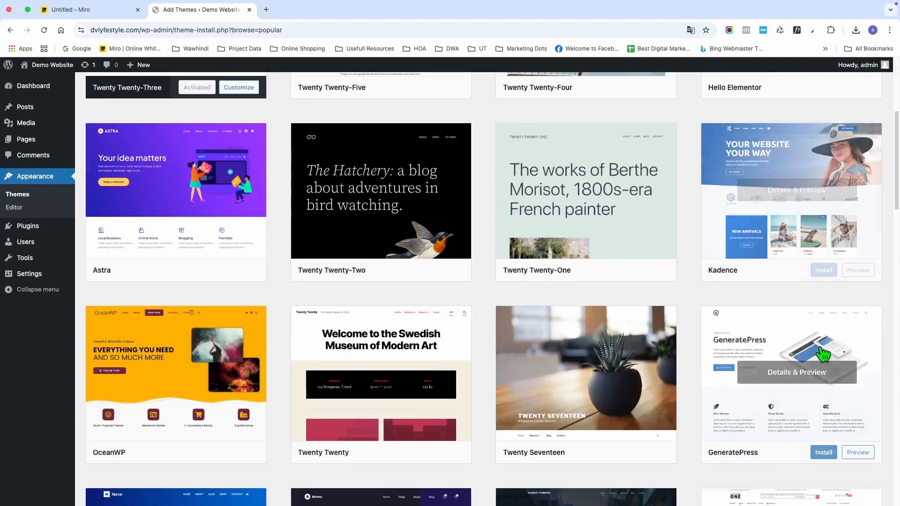
left_click(825, 452)
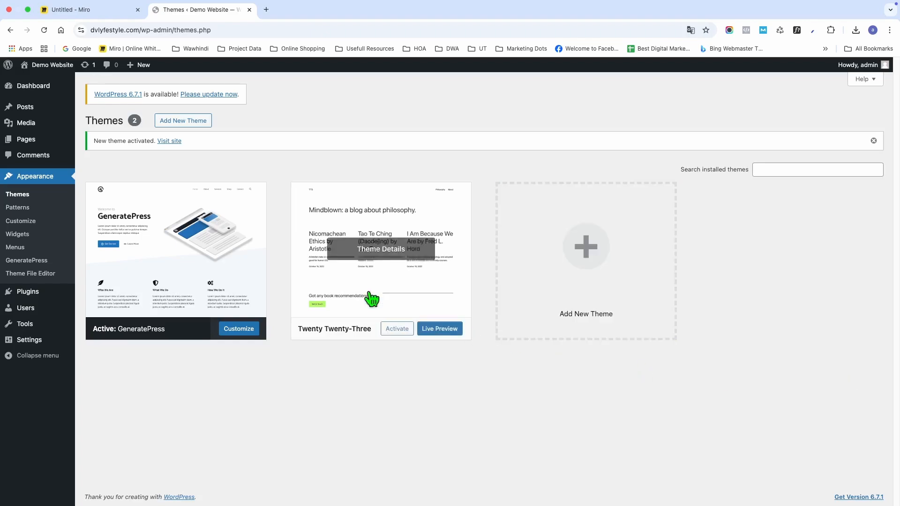
Step: Open the live site in a new tab and examine the home page from header menu to footer
mouse_move(172, 237)
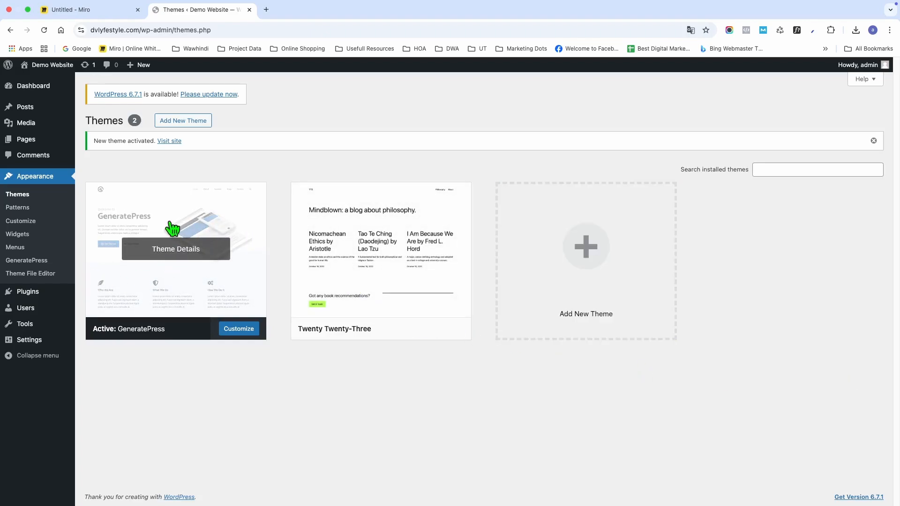
mouse_move(47, 65)
right_click(32, 82)
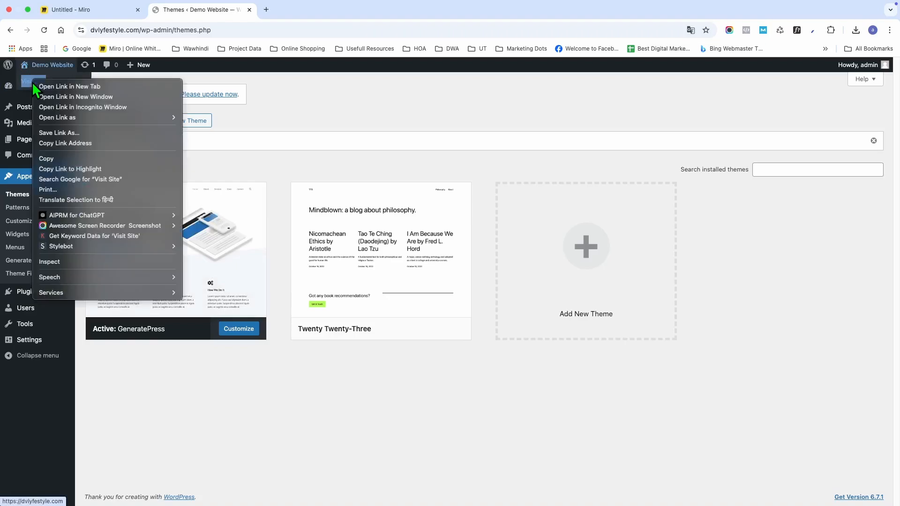
left_click(46, 85)
left_click(304, 15)
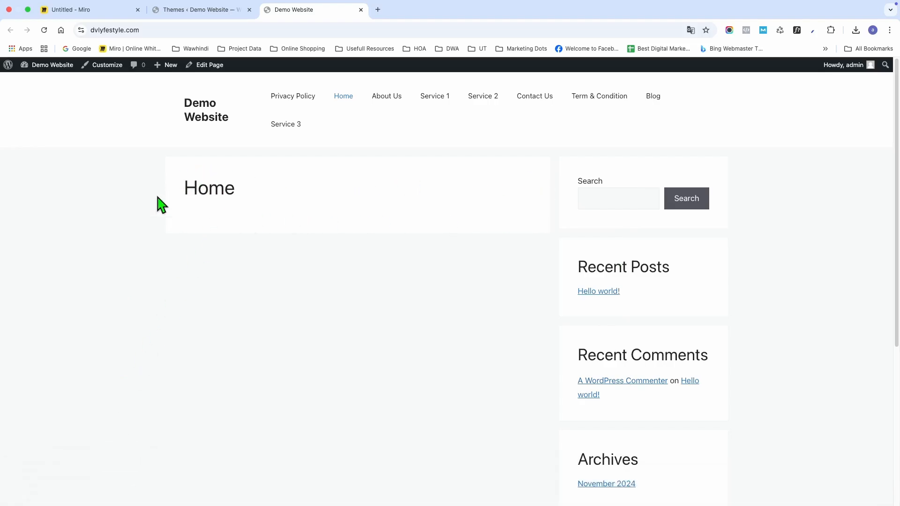
scroll(490, 287, "down", 5)
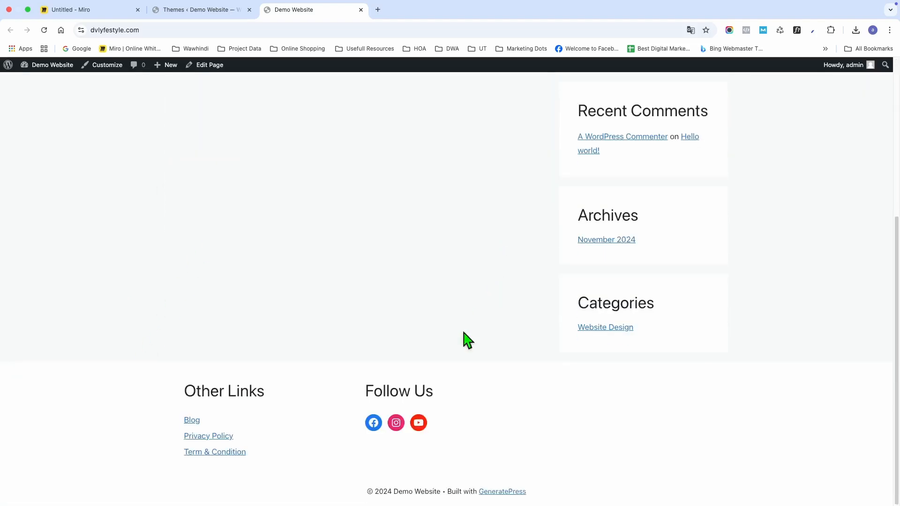
scroll(490, 244, "up", 5)
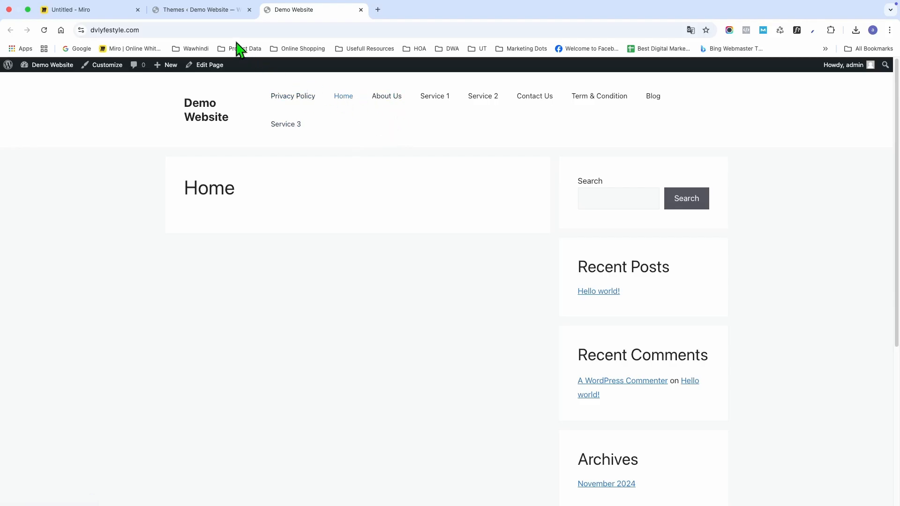
Step: Return to the WordPress admin and create a new navigation menu named "Website Main Menu"
left_click(206, 9)
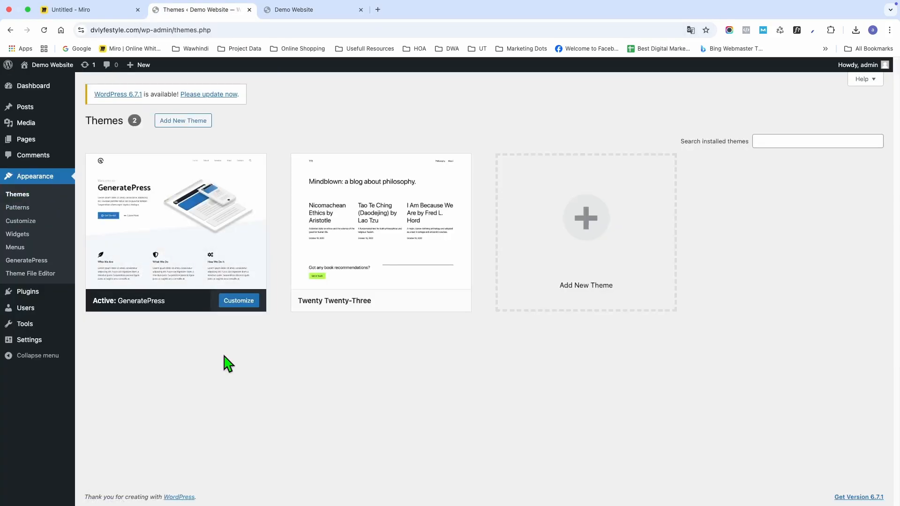
left_click(16, 247)
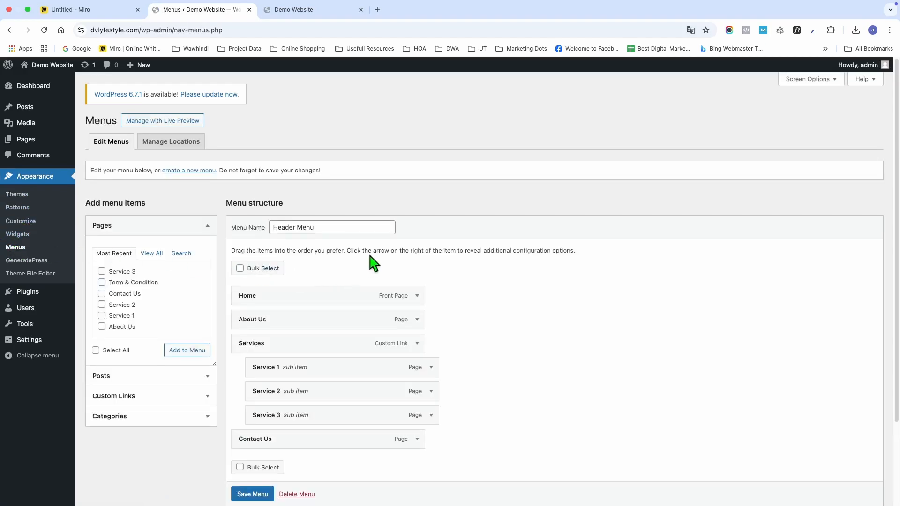
scroll(328, 230, "down", 1)
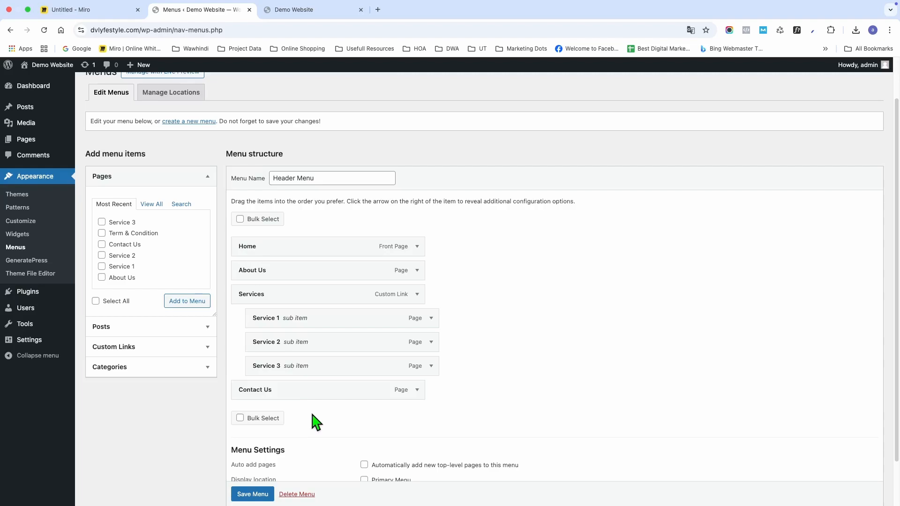
left_click(193, 122)
left_click(311, 227)
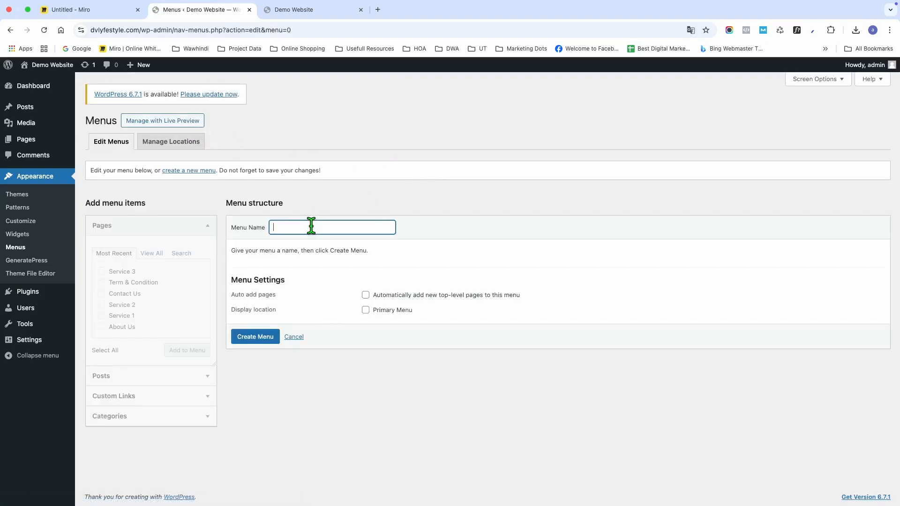
type("Website Main Menu")
left_click(253, 340)
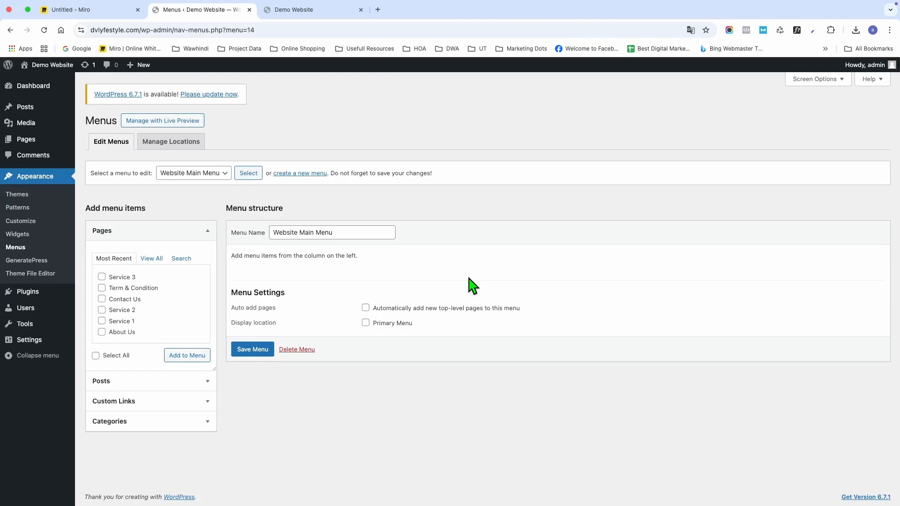
Step: Examine the pages, posts and categories that can be added as menu items
left_click(146, 231)
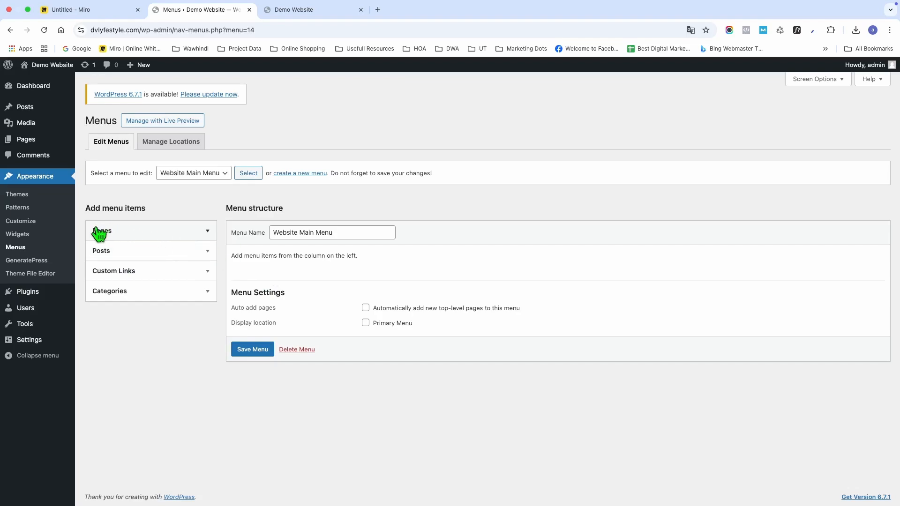
left_click(149, 234)
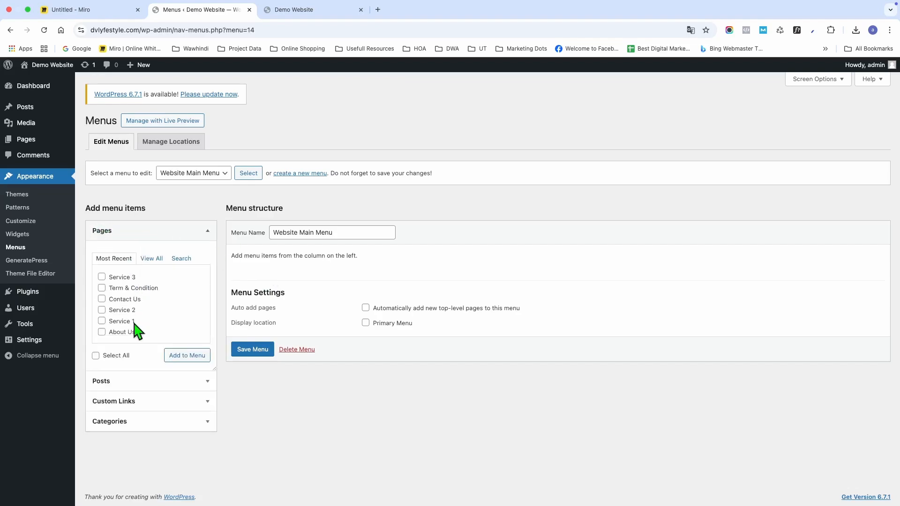
left_click(149, 232)
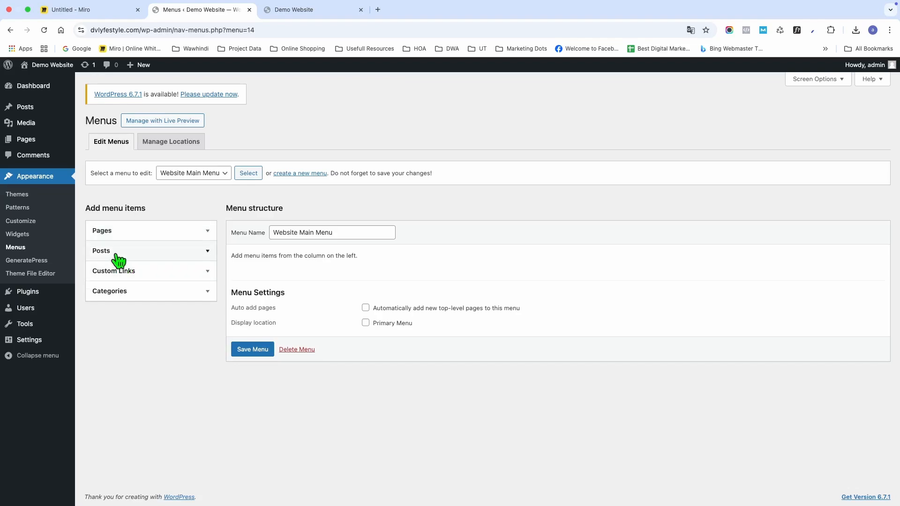
left_click(120, 254)
left_click(119, 254)
left_click(154, 296)
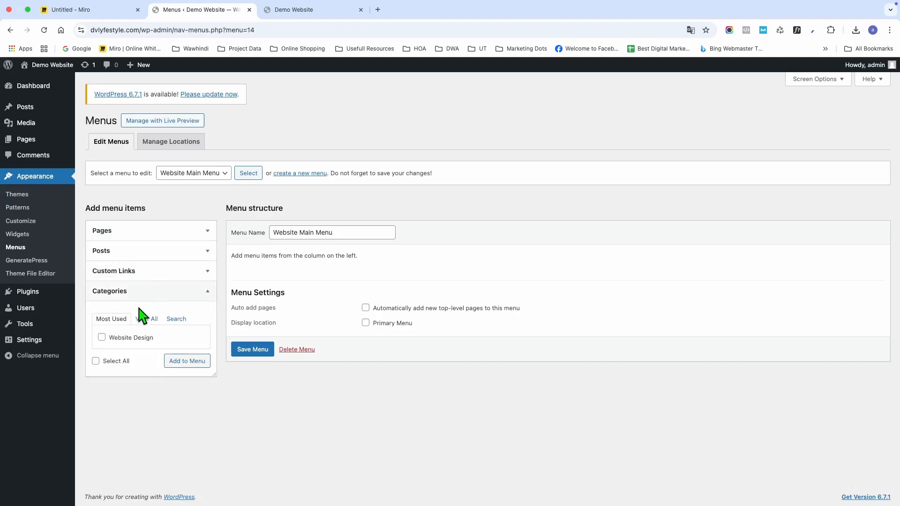
left_click(141, 298)
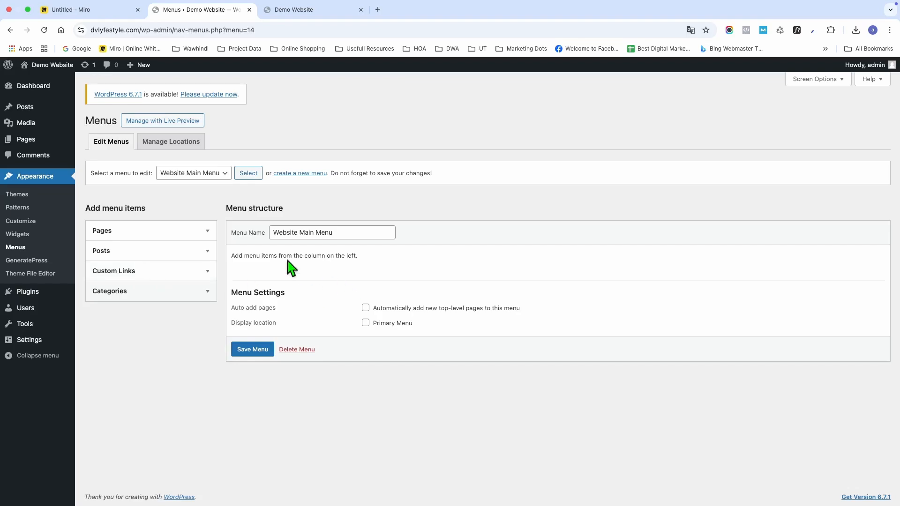
Step: Add the Home, Blog, About Us, Contact Us, Service 1, Service 2 and Service 3 pages to Website Main Menu
left_click(206, 232)
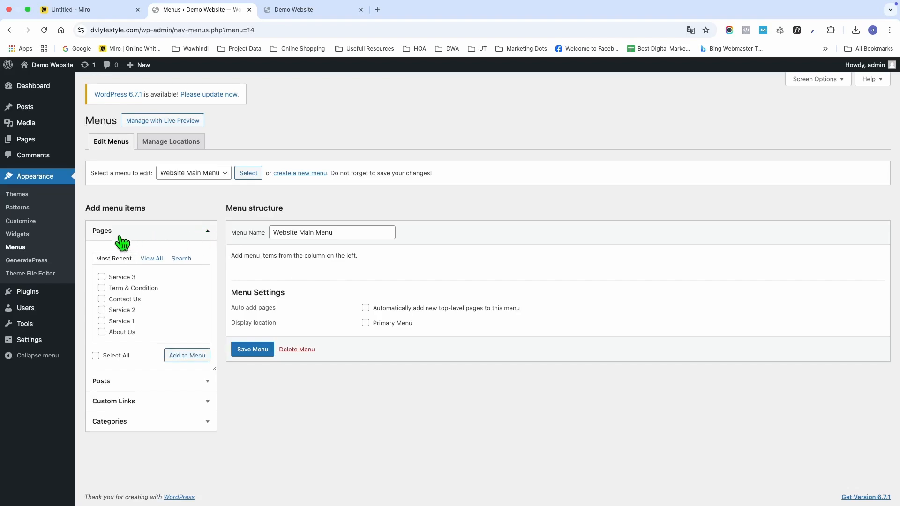
left_click(150, 259)
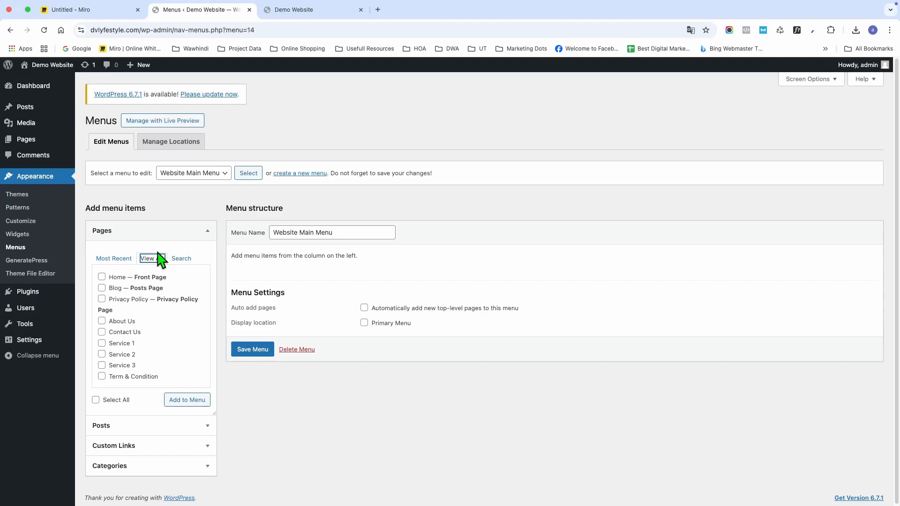
left_click(101, 277)
left_click(102, 288)
left_click(102, 322)
left_click(101, 332)
left_click(102, 343)
left_click(101, 354)
left_click(101, 365)
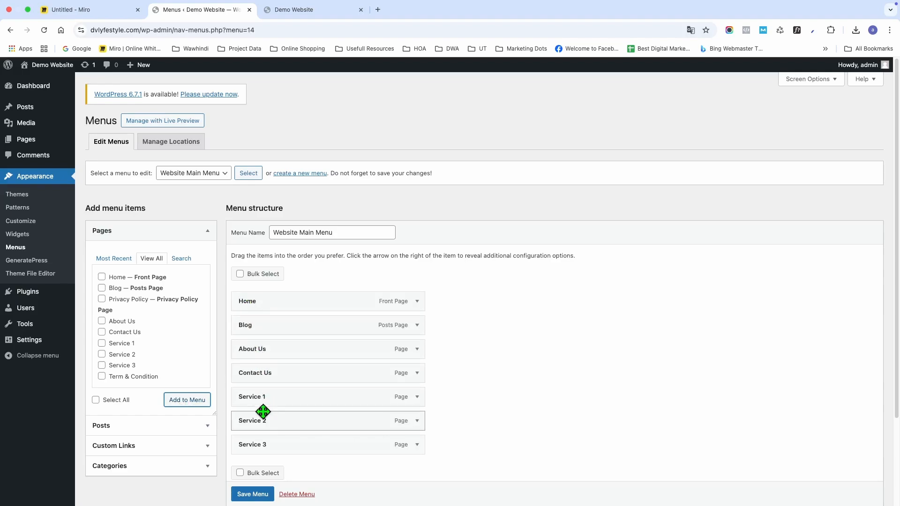
Step: Move the Contact Us item to the end of the menu structure, below Service 3
scroll(538, 284, "down", 1)
scroll(538, 284, "down", 3)
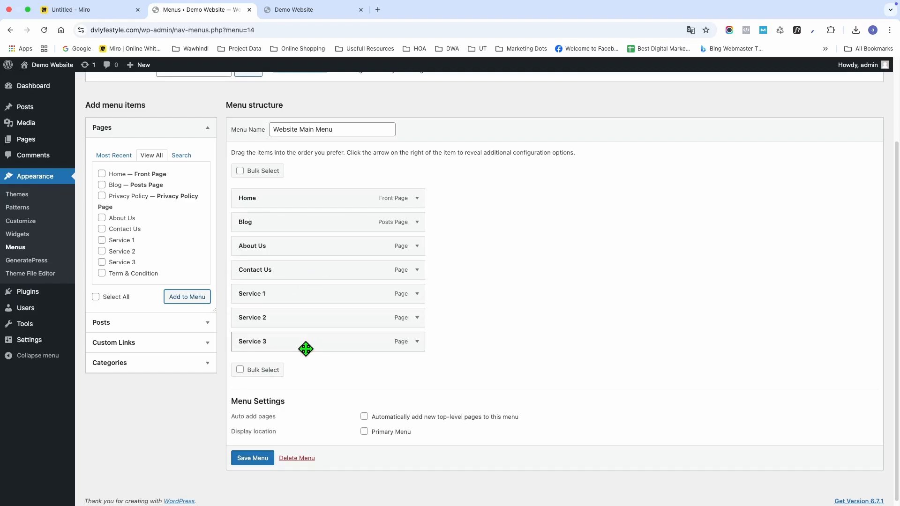
left_click_drag(289, 280, 288, 350)
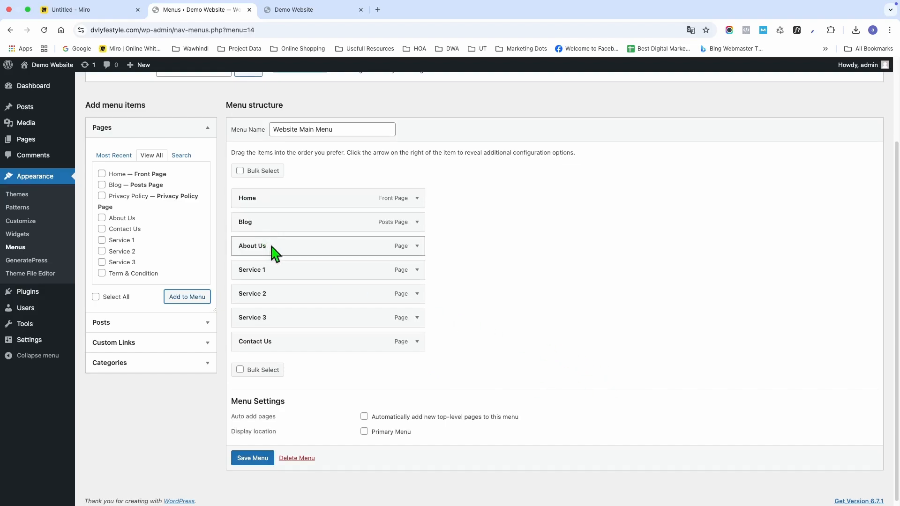
Step: Reorder the menu structure so About Us follows Home and Blog sits between Service 3 and Contact Us
left_click_drag(274, 253, 272, 226)
left_click_drag(275, 257, 275, 328)
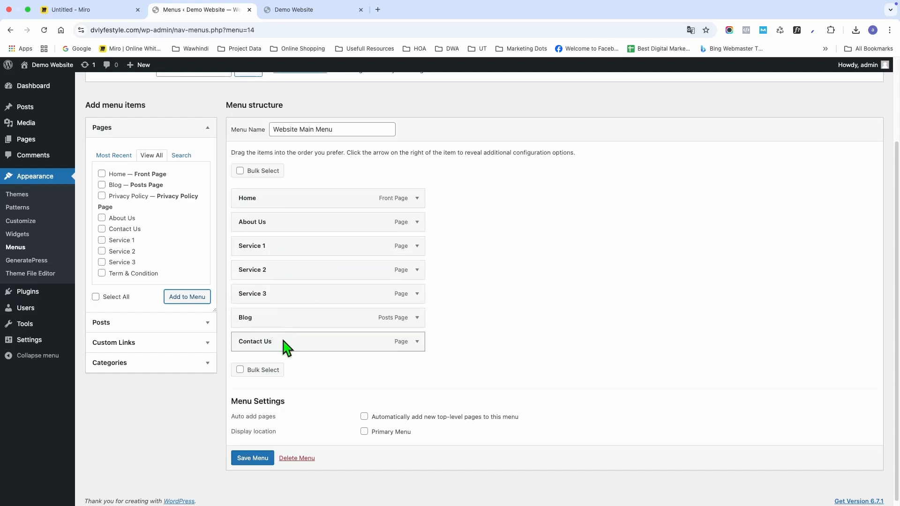
scroll(531, 354, "down", 1)
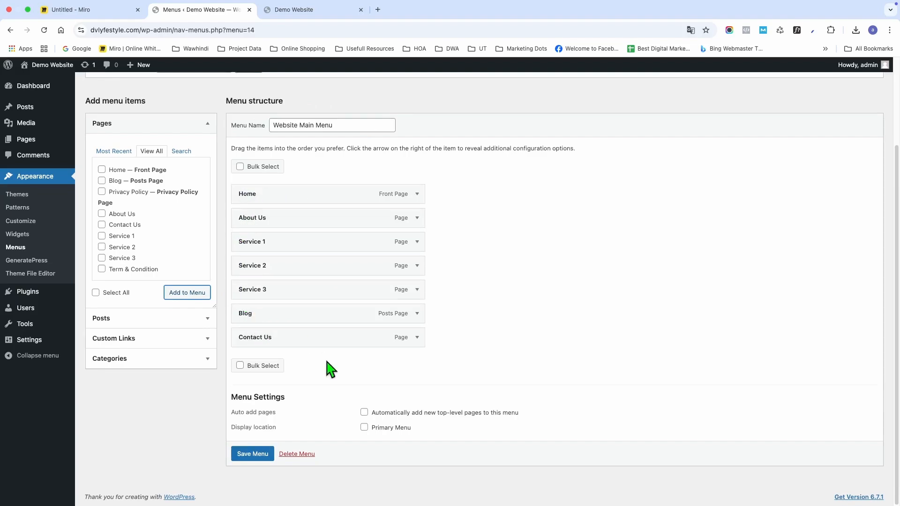
Step: Check the live site's current header menu, and save Website Main Menu with its display location set to Primary Menu
left_click(314, 12)
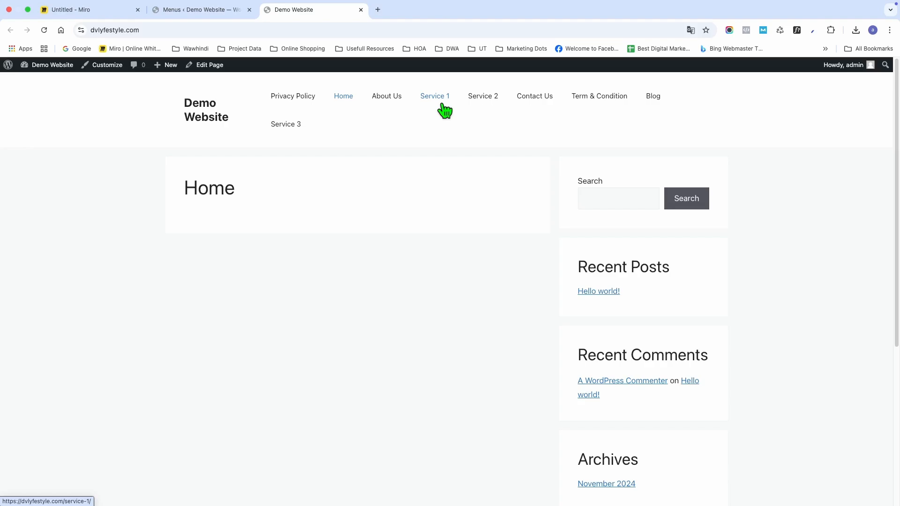
left_click(170, 15)
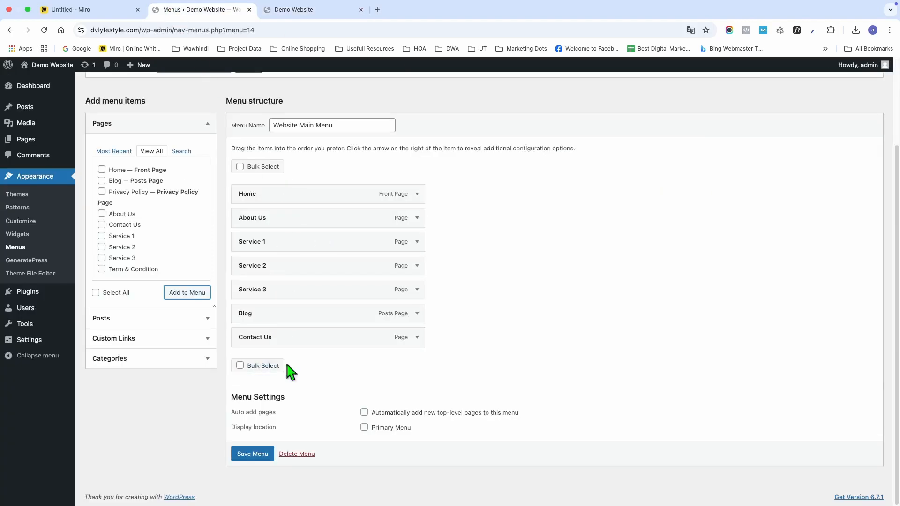
left_click_drag(233, 429, 249, 430)
left_click(275, 436)
left_click(364, 427)
left_click(256, 457)
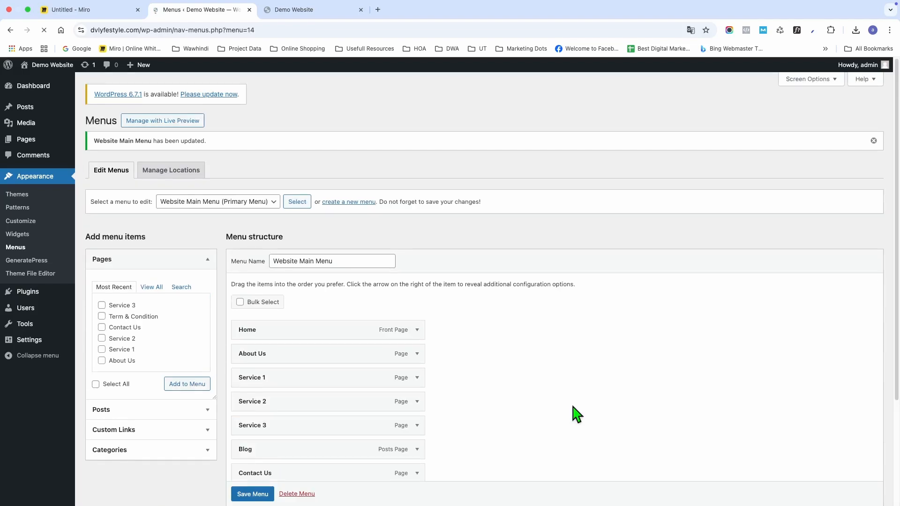
Step: Reload the live Demo Website and compare its header navigation with the item order in the saved menu structure
left_click(284, 12)
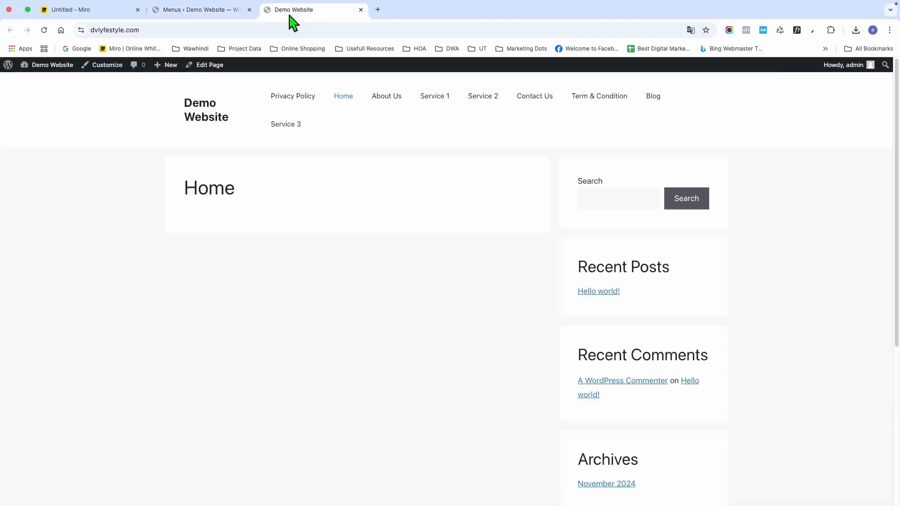
left_click(43, 30)
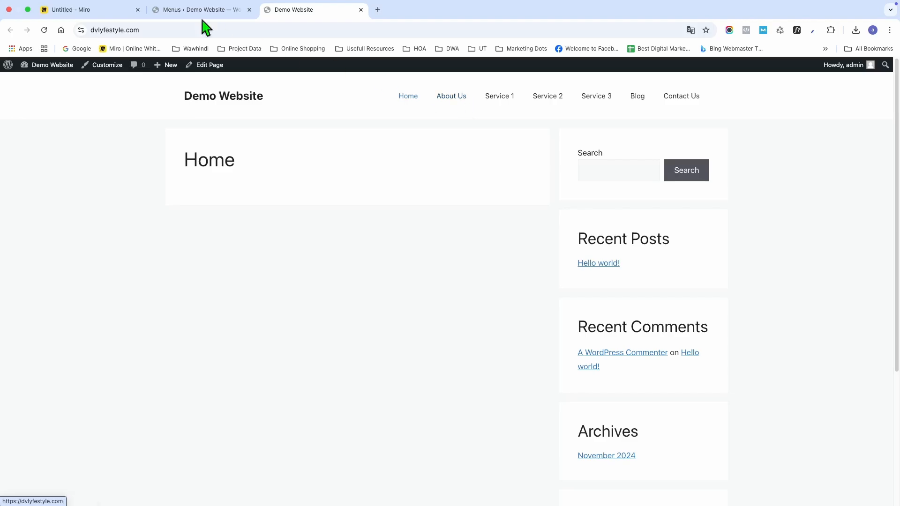
left_click(176, 11)
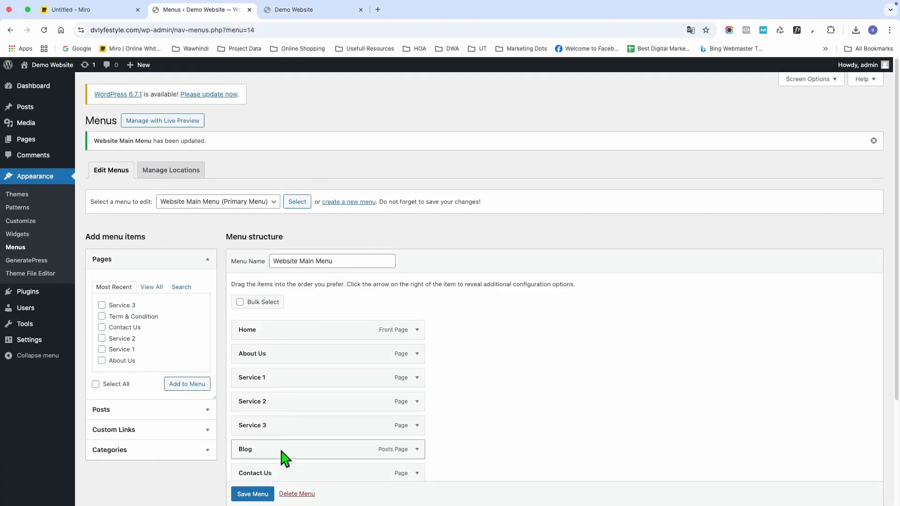
left_click(299, 10)
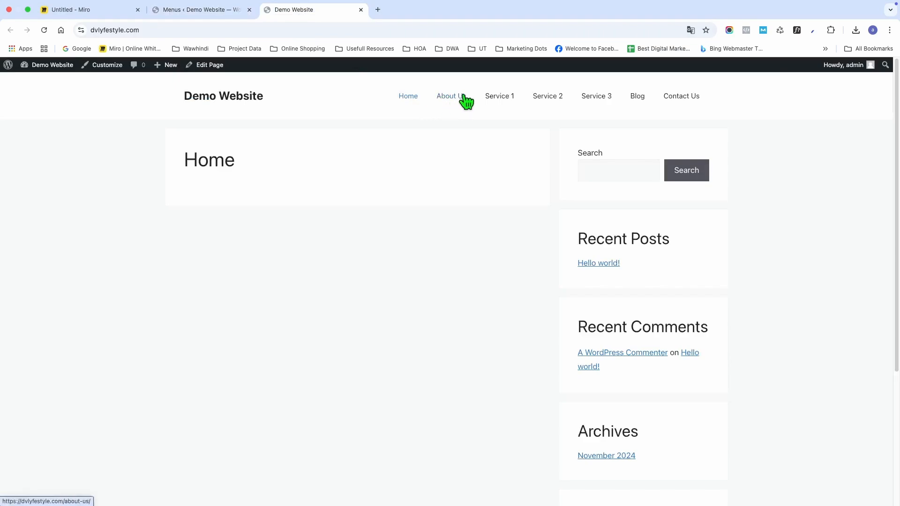